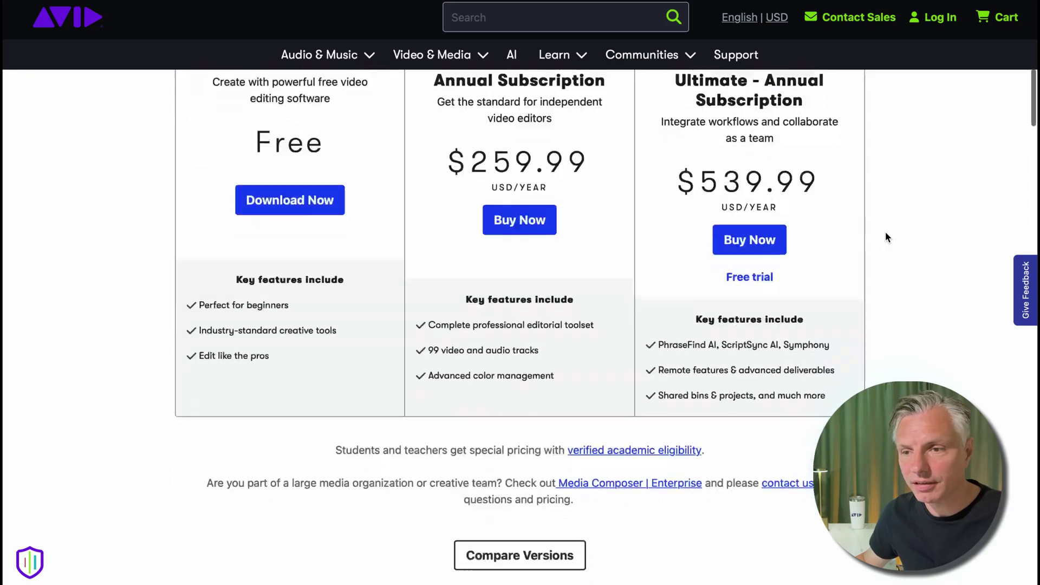
Review the Media Composer pricing and choose Buy Now on the $259.99 Annual subscription.
scroll(886, 231, "down", 3)
scroll(883, 229, "up", 5)
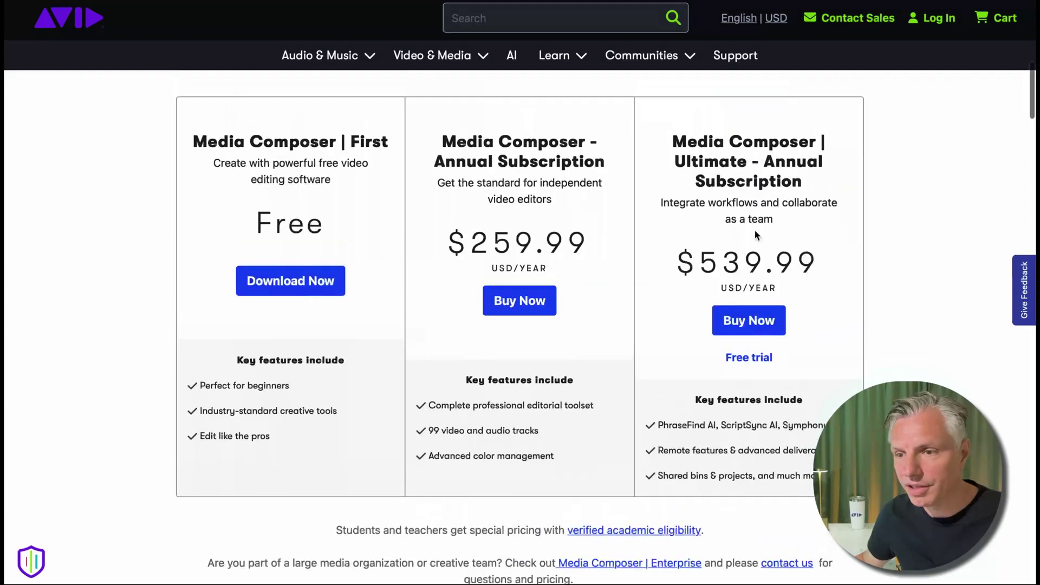
left_click(512, 296)
scroll(721, 211, "down", 3)
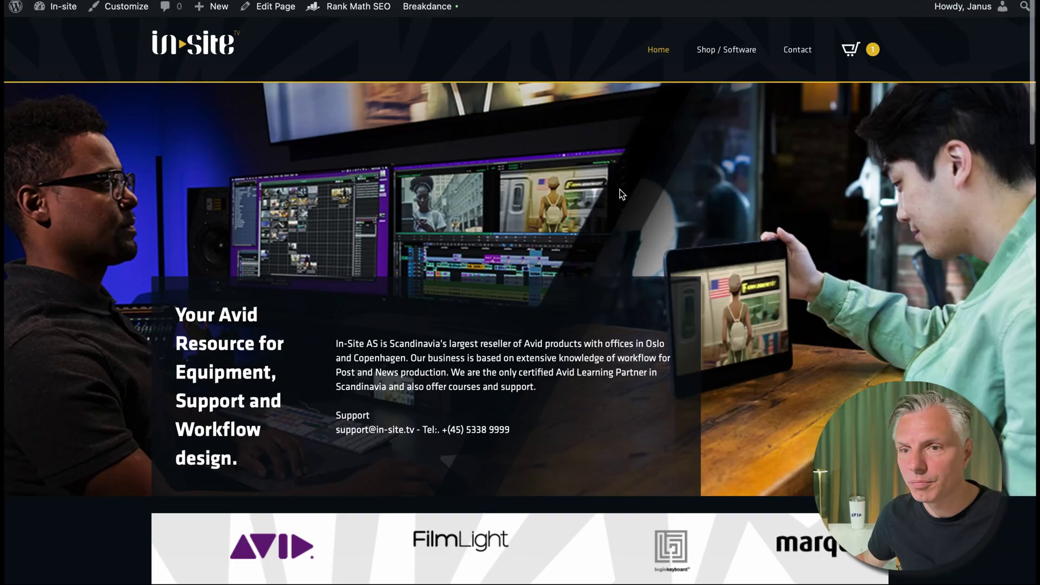
Scroll the In-Site homepage down to its Software listings.
scroll(622, 194, "down", 15)
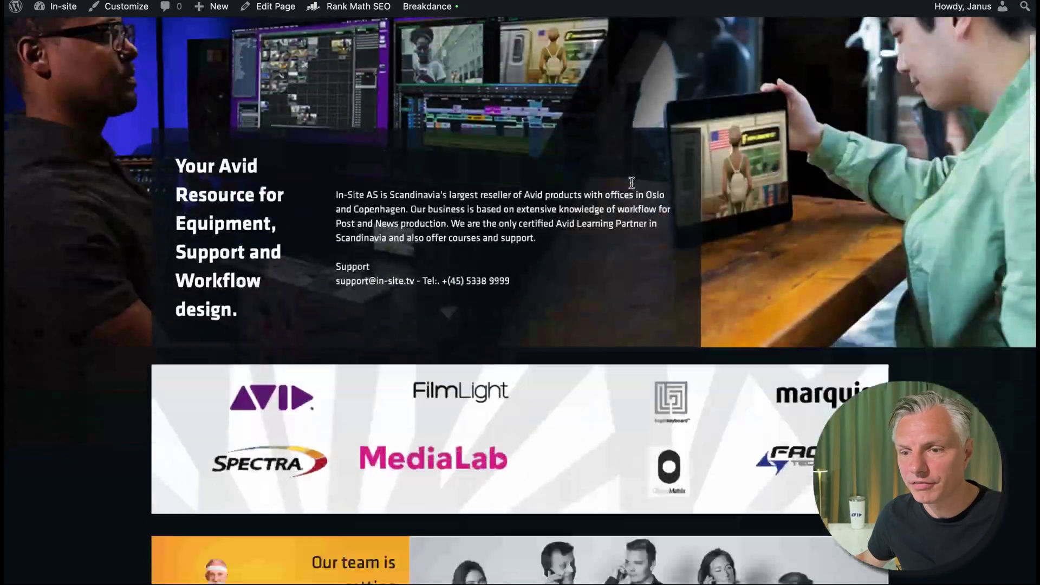
scroll(627, 190, "down", 2)
scroll(619, 158, "up", 2)
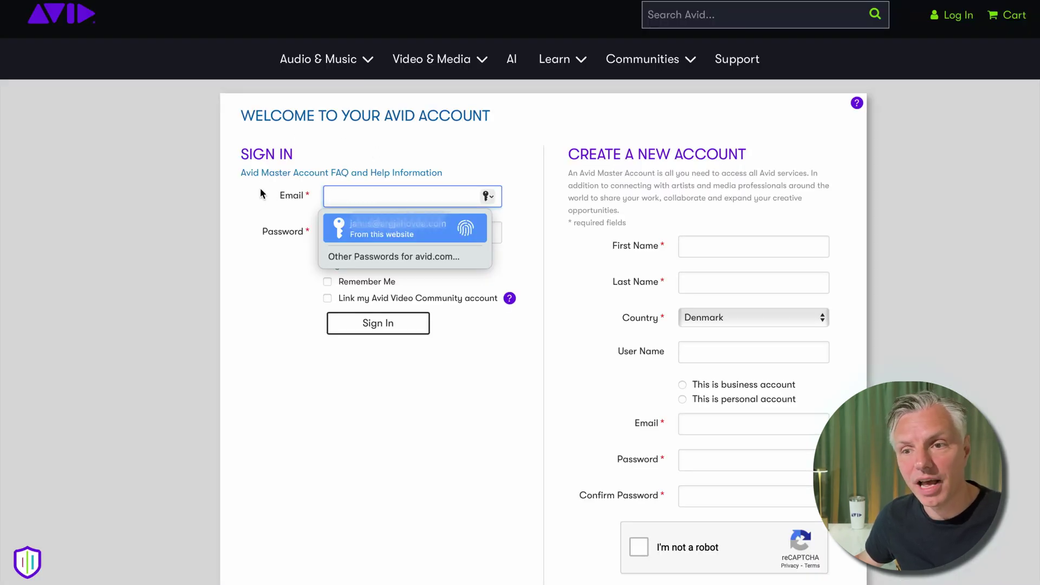
Sign in to the Avid account with the browser's saved email and password.
left_click(279, 301)
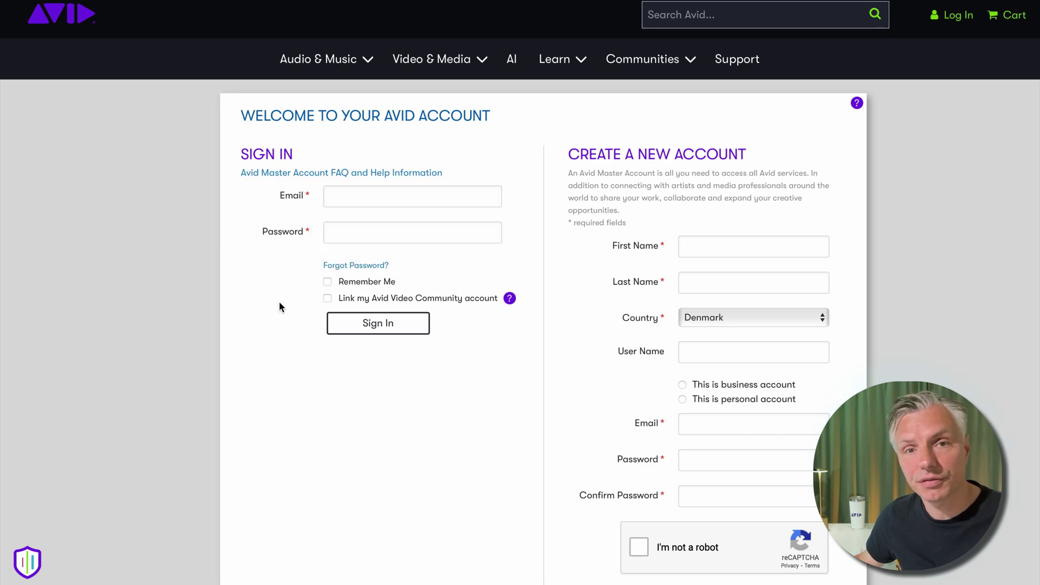
scroll(592, 277, "down", 3)
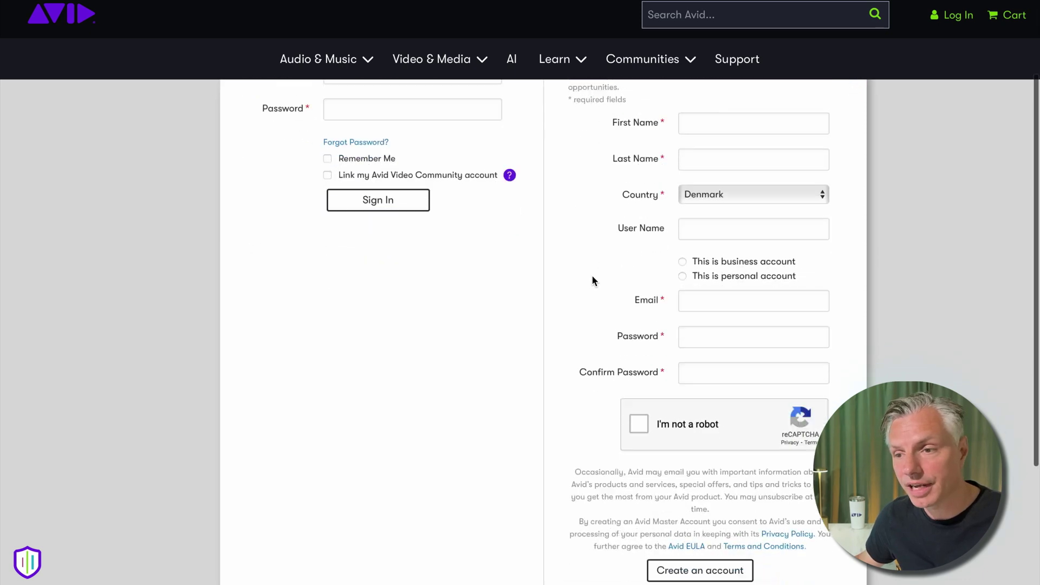
scroll(420, 179, "up", 3)
left_click(421, 196)
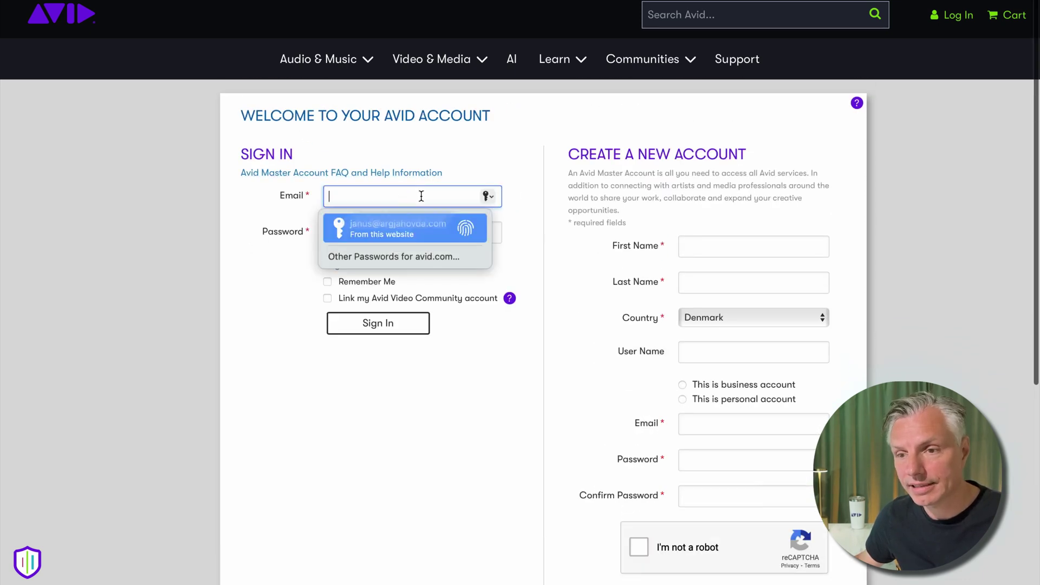
left_click(403, 234)
left_click(409, 323)
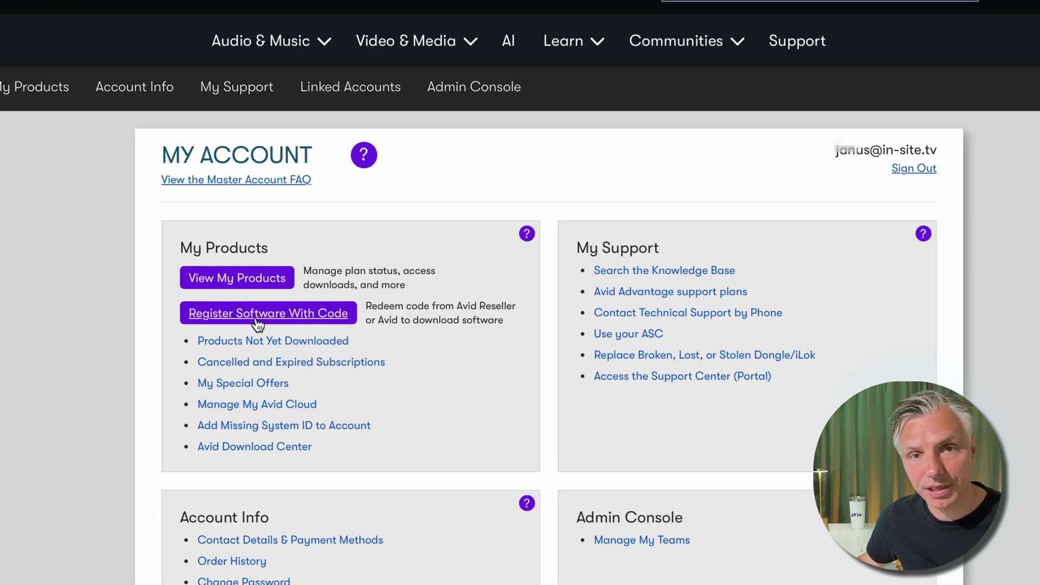
Paste the Media Composer serial number from the order email into Redeem Your Code.
left_click(268, 321)
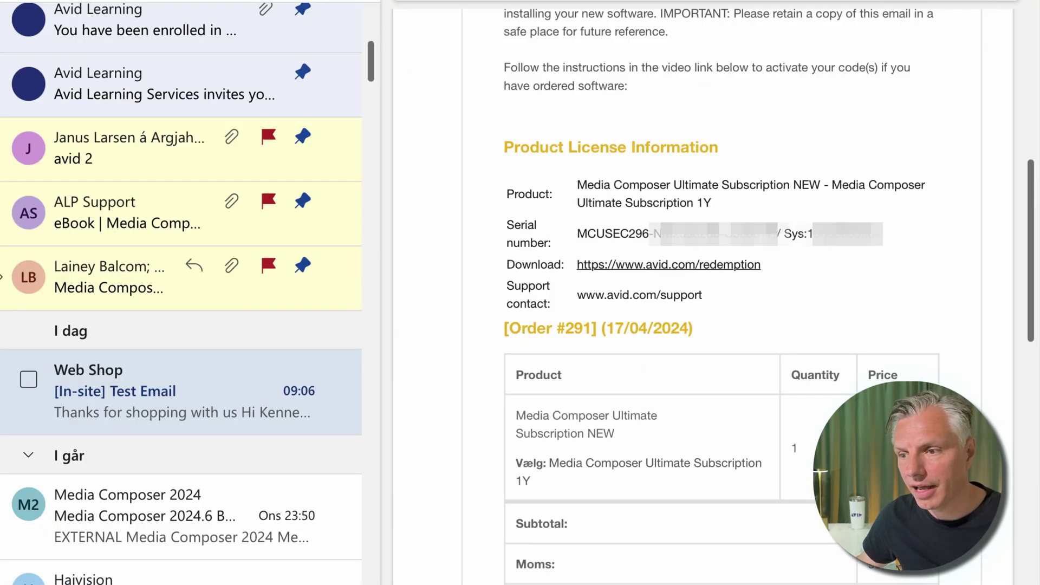
left_click_drag(577, 233, 773, 234)
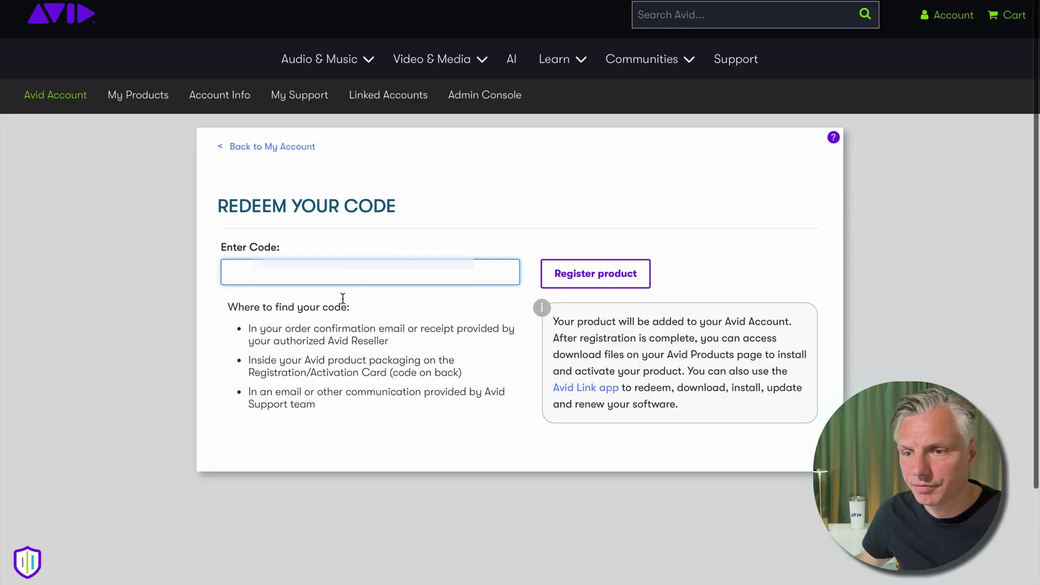
key("ctrl+v")
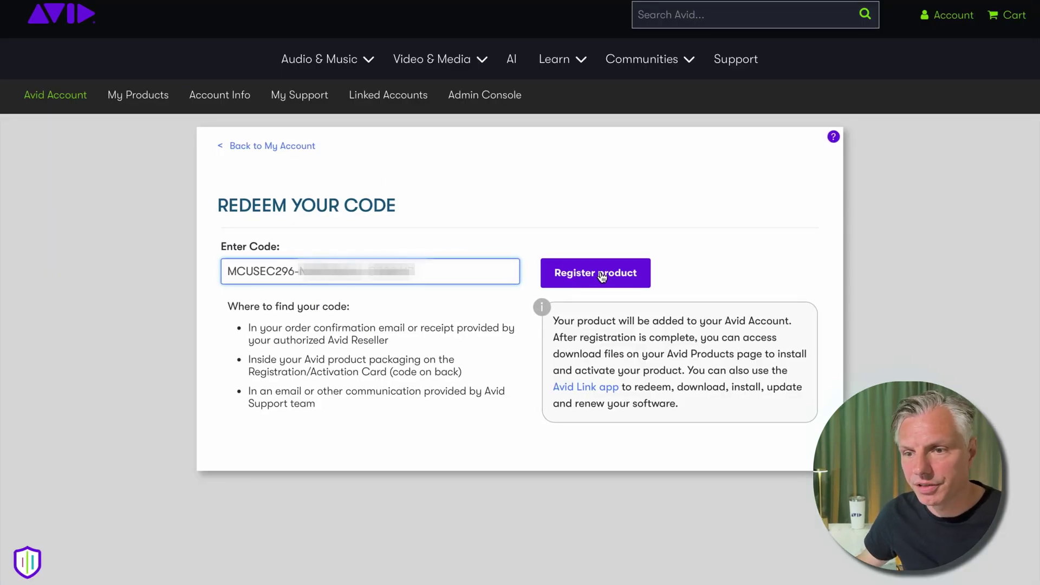
Open View My Products and expand Media Composer | Ultimate ALP to see its System and Activation IDs.
mouse_move(138, 98)
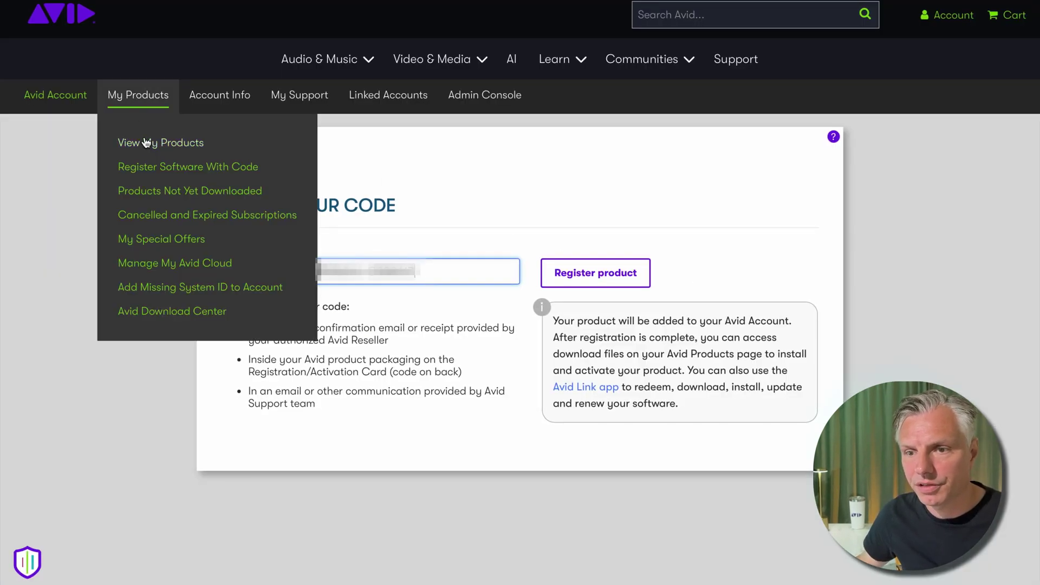
left_click(155, 153)
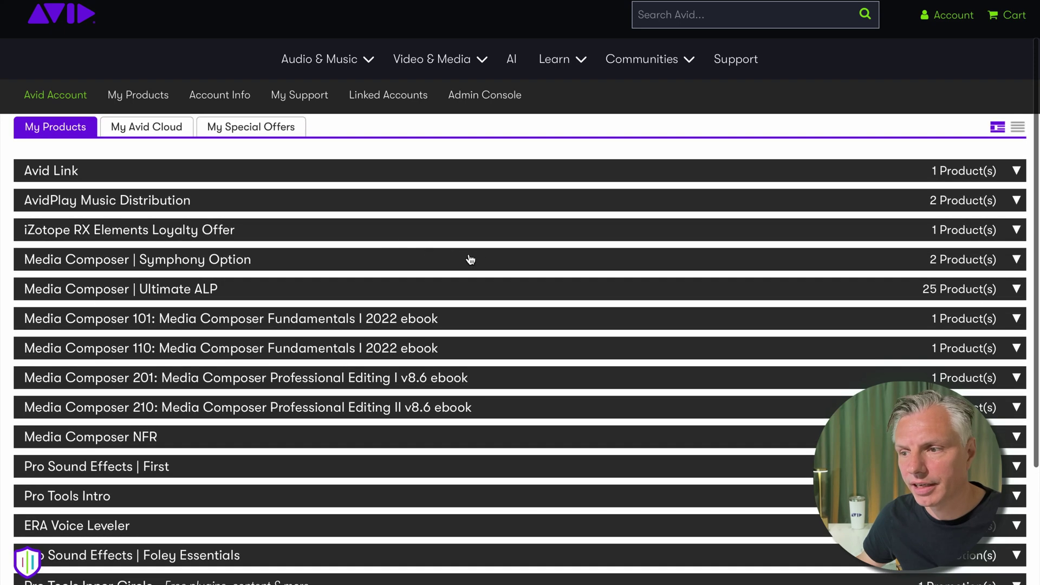
left_click(455, 282)
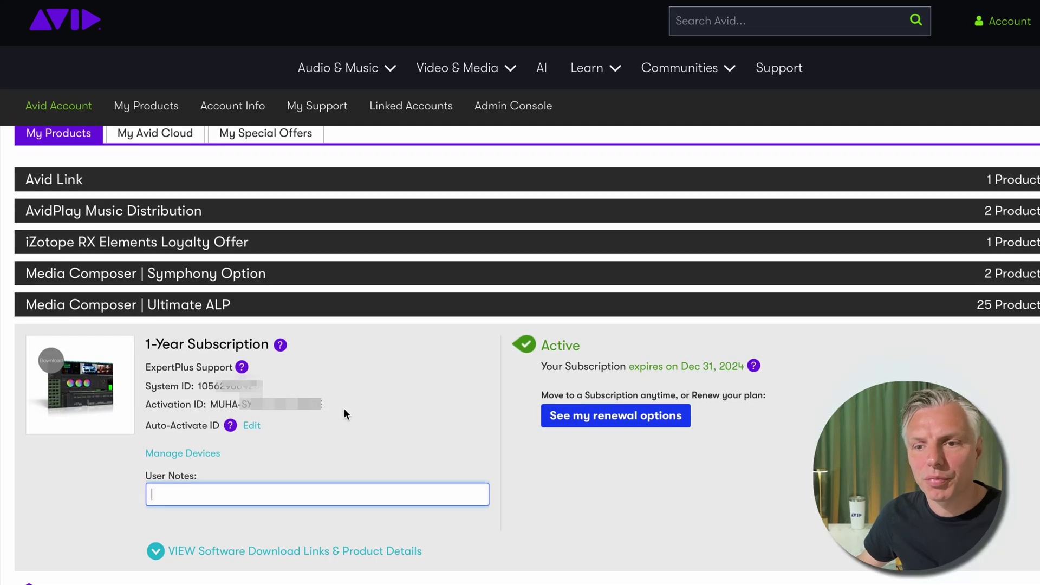
scroll(345, 407, "down", 2)
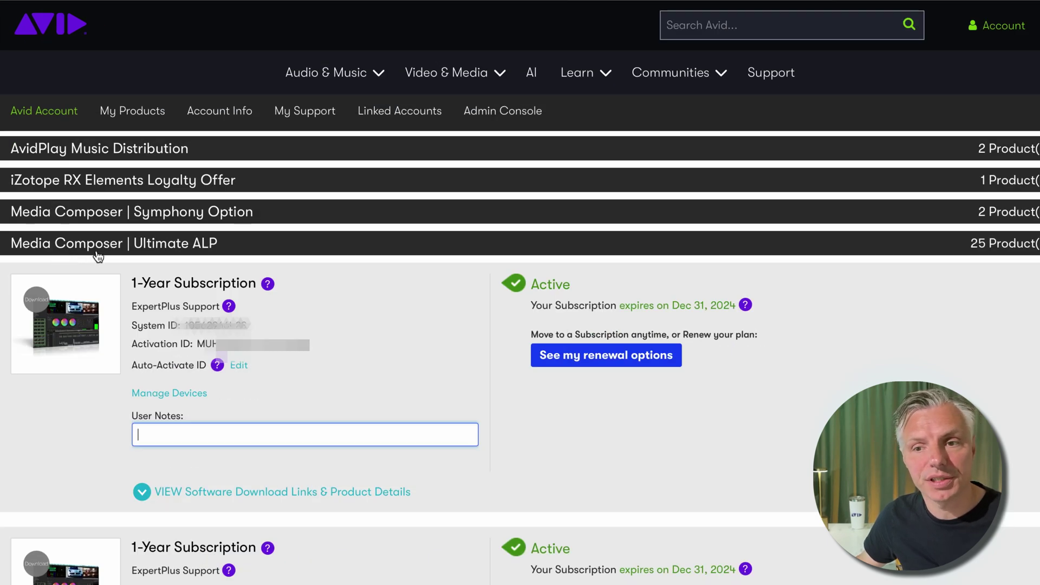
scroll(99, 256, "up", 1)
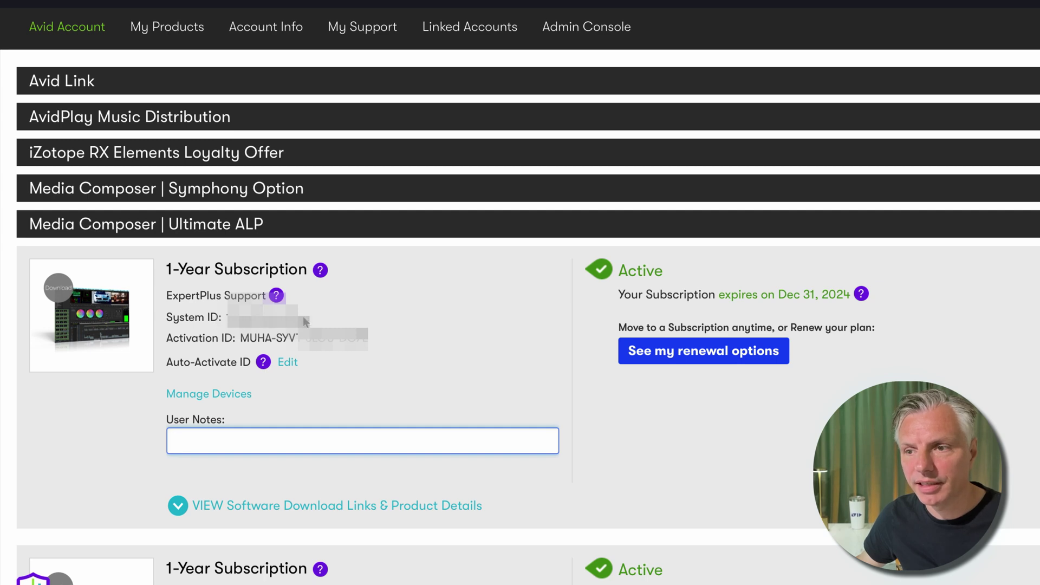
scroll(311, 317, "up", 1)
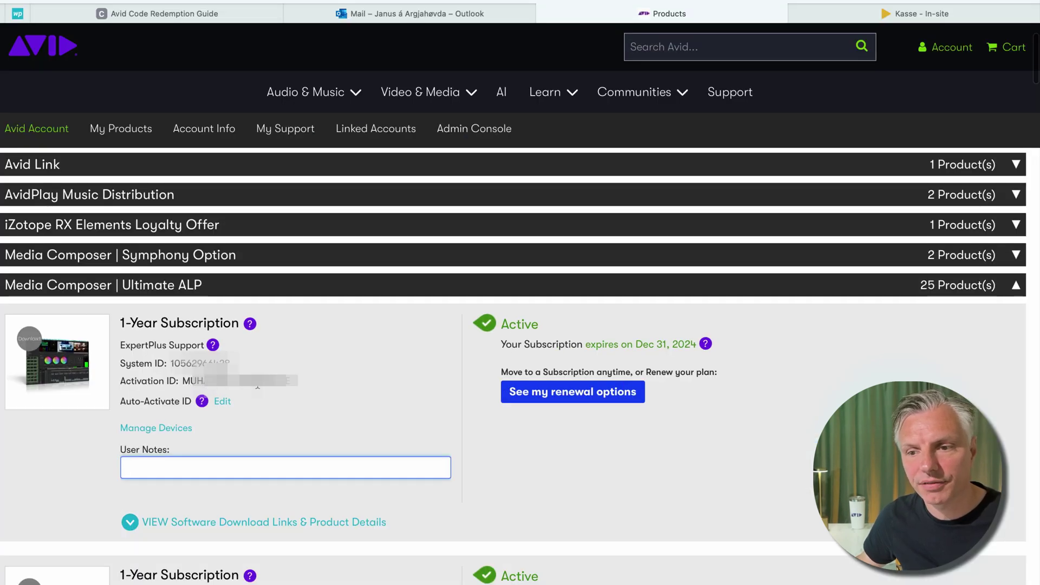
scroll(297, 387, "down", 1)
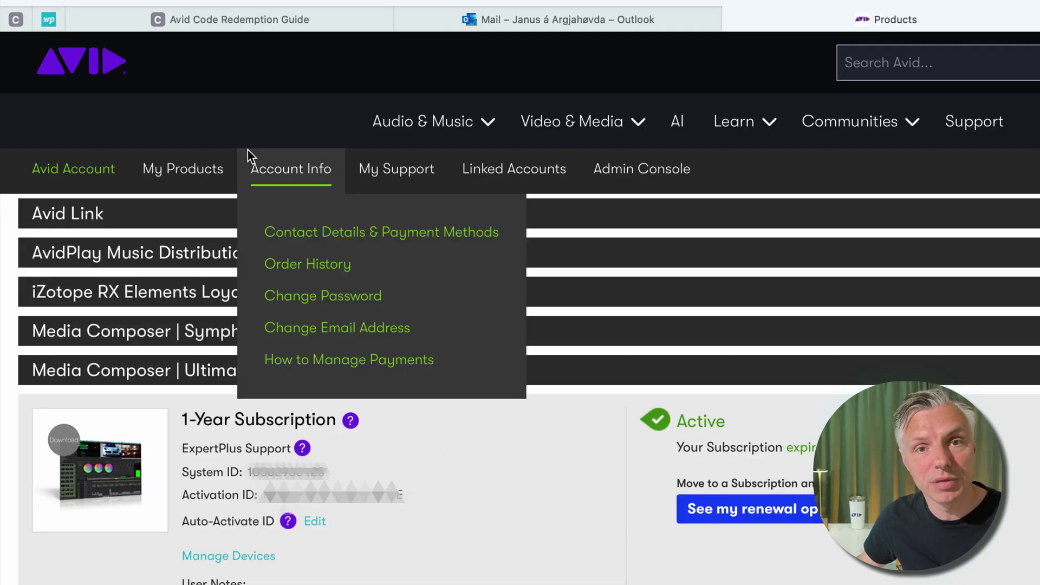
Go to the Avid Download Center and scroll its product list to Avid Media Composer.
mouse_move(111, 128)
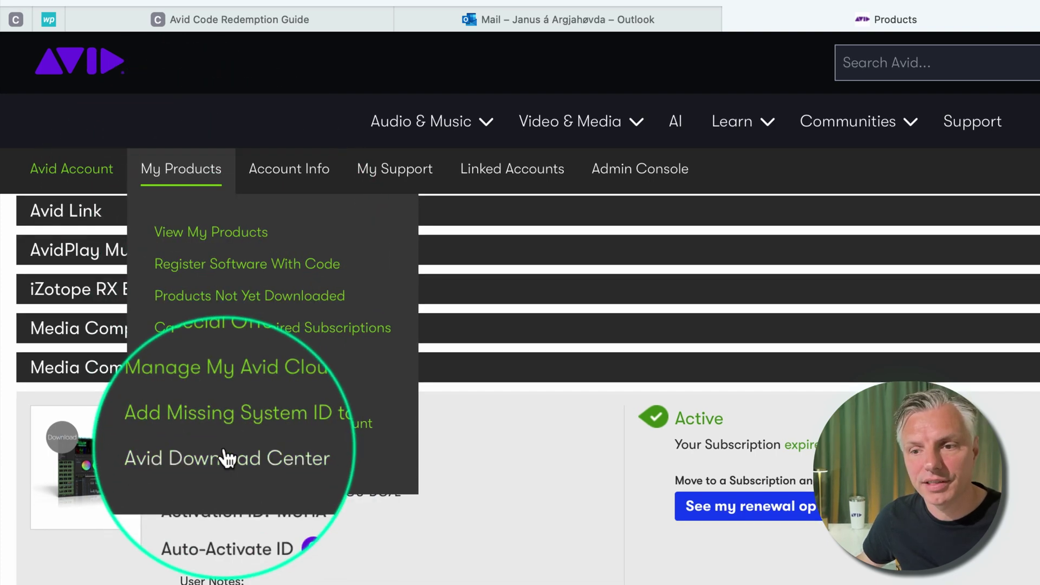
left_click(243, 455)
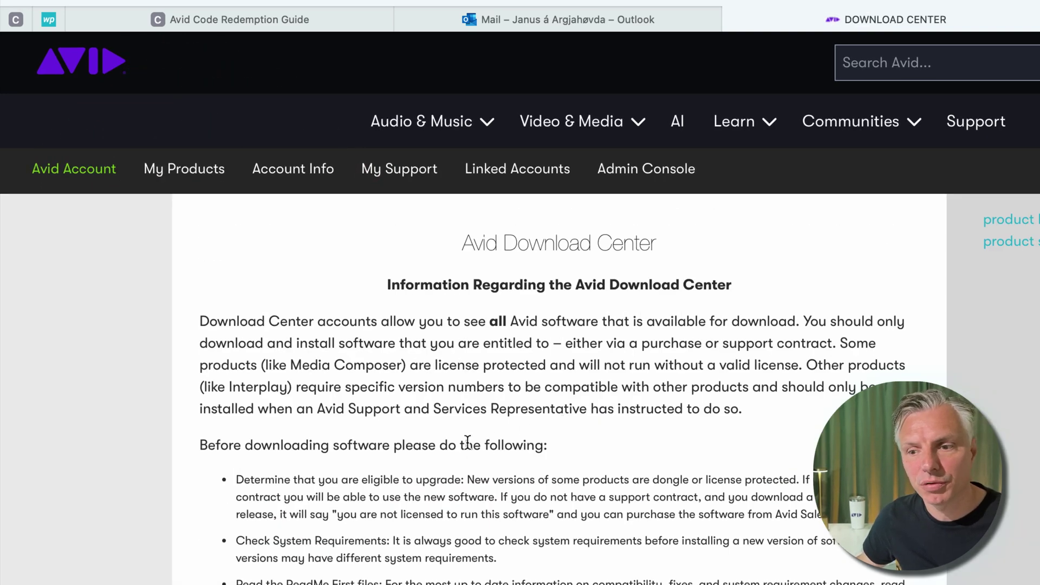
scroll(462, 444, "down", 3)
scroll(462, 443, "down", 10)
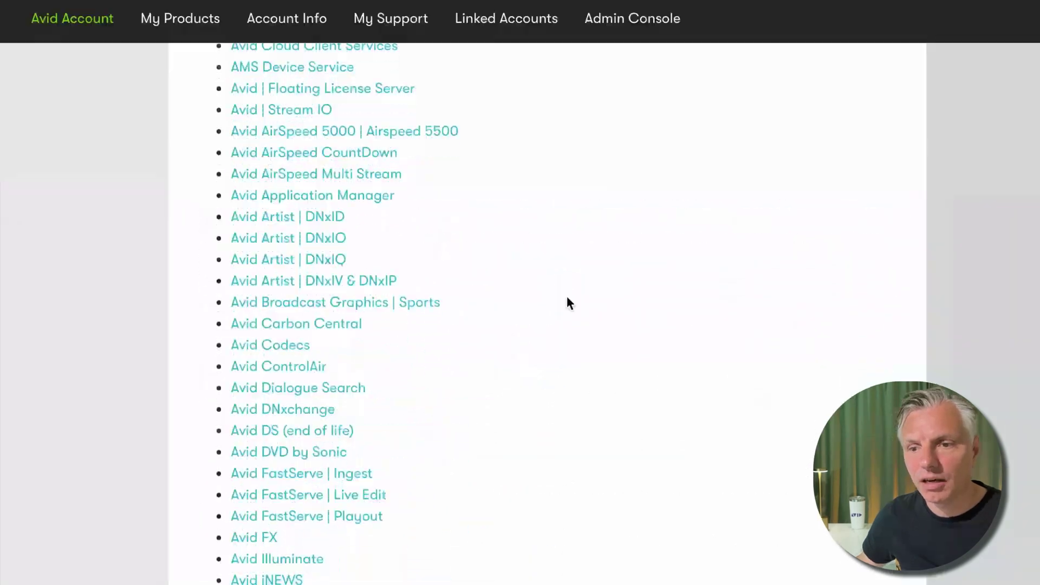
scroll(566, 299, "down", 2)
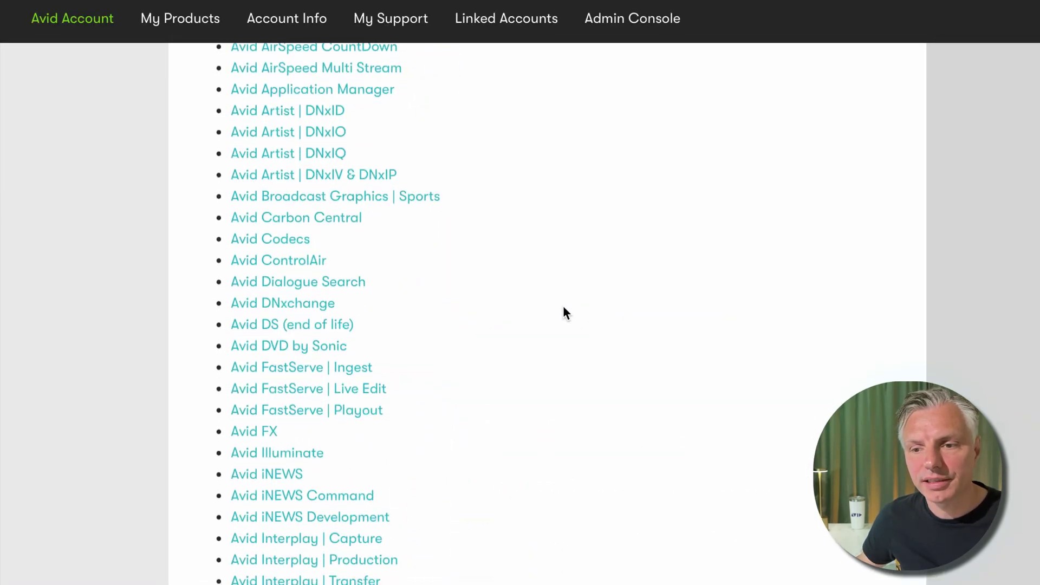
scroll(565, 308, "down", 2)
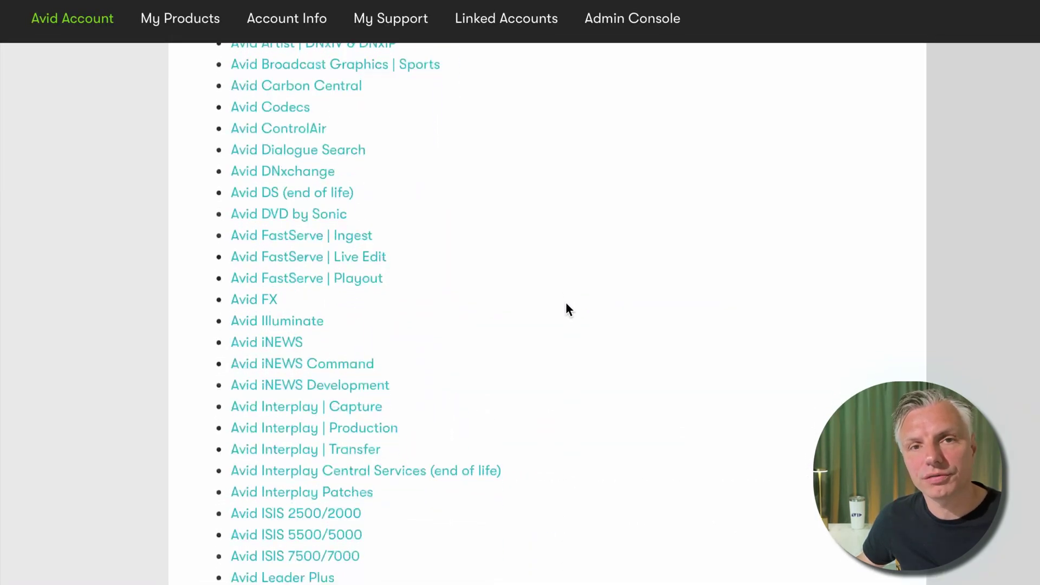
scroll(565, 309, "up", 1)
scroll(565, 304, "up", 2)
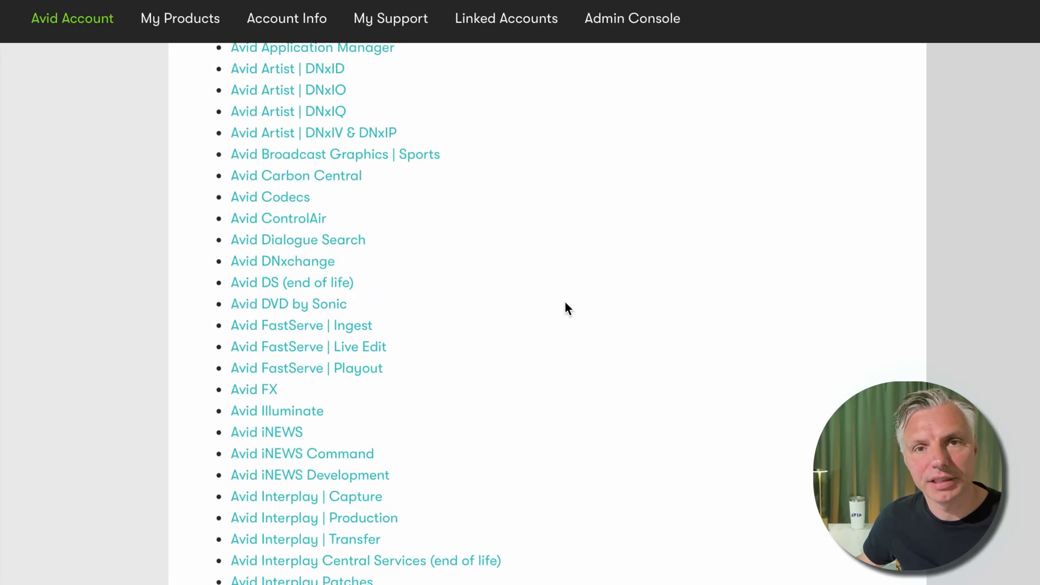
scroll(574, 307, "up", 1)
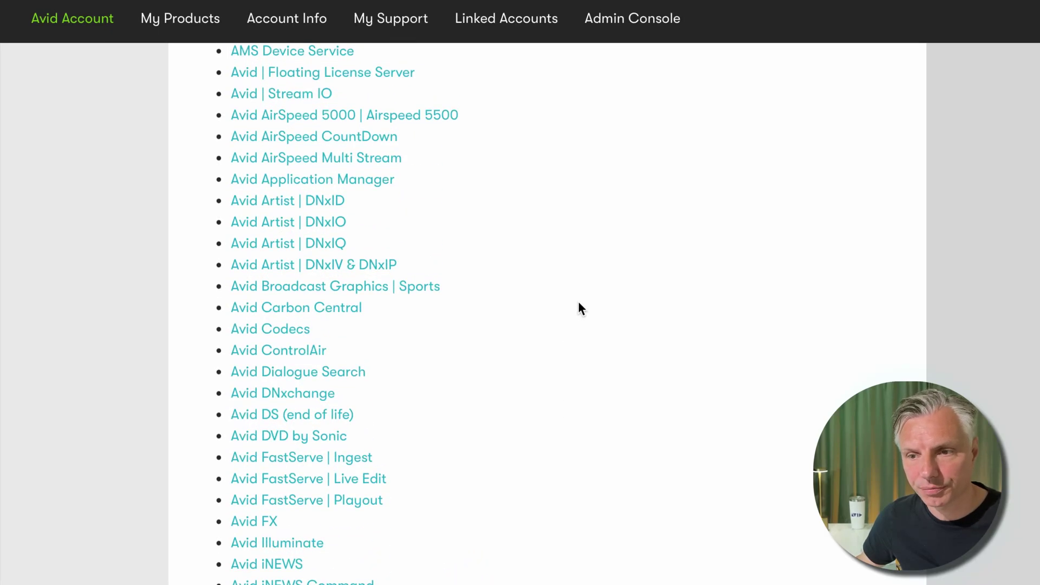
scroll(578, 301, "down", 10)
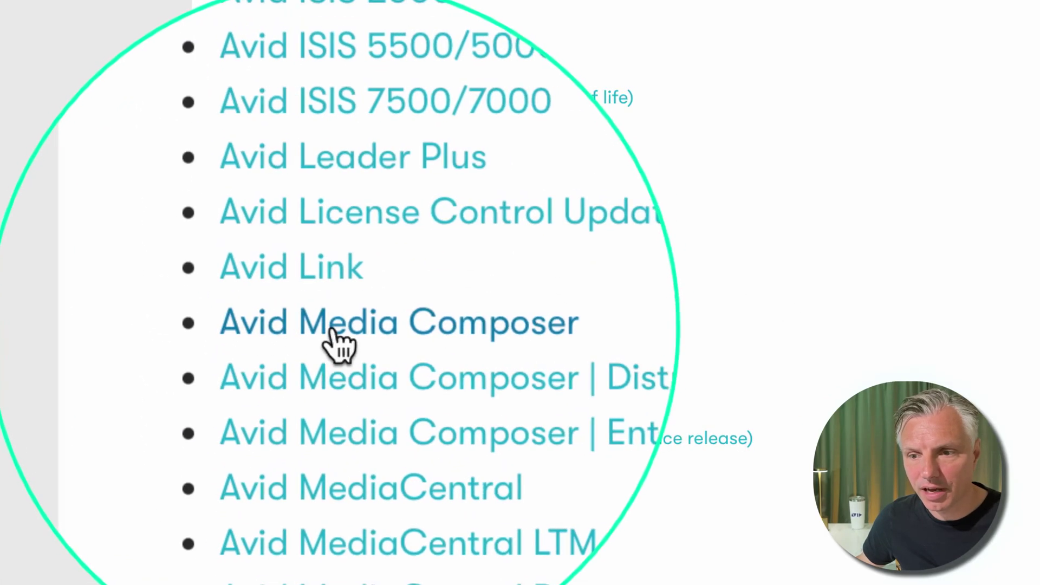
Download the Media Composer 2024.2 Mac installer (Media_Composer_24.2.0_Mac.dmg), allowing it in Safari.
left_click(352, 337)
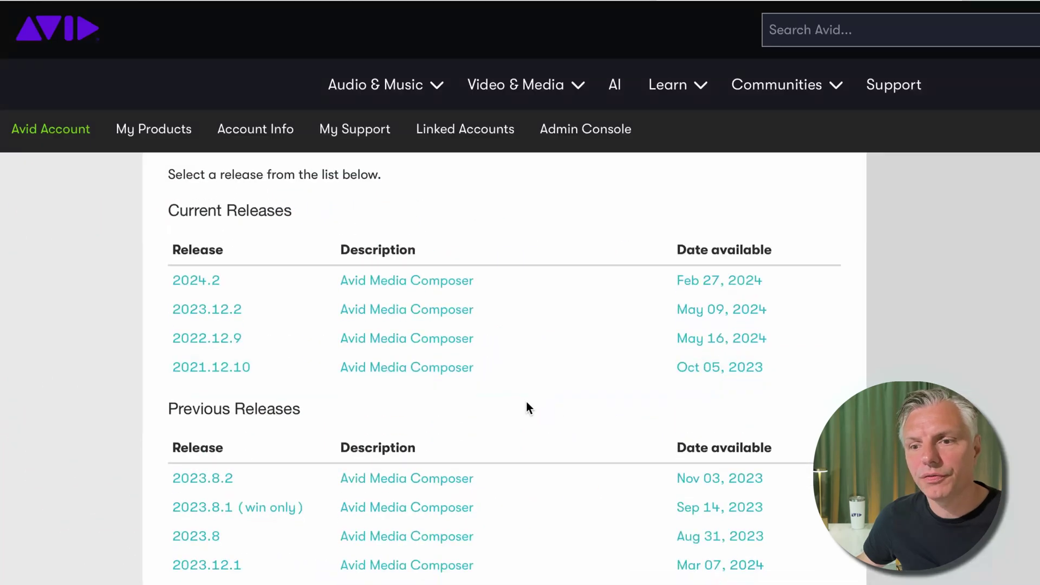
scroll(536, 408, "down", 1)
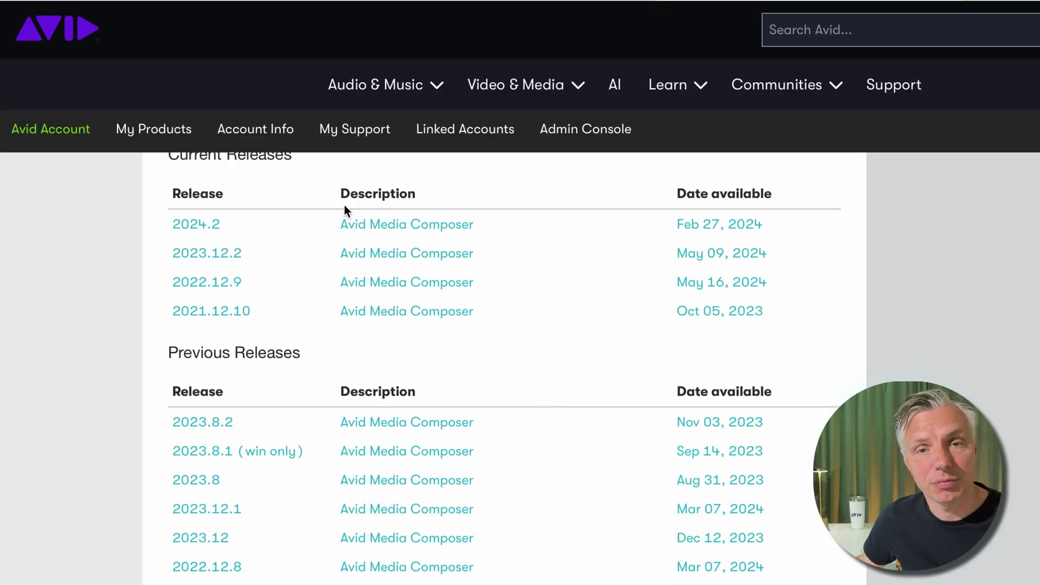
left_click(187, 227)
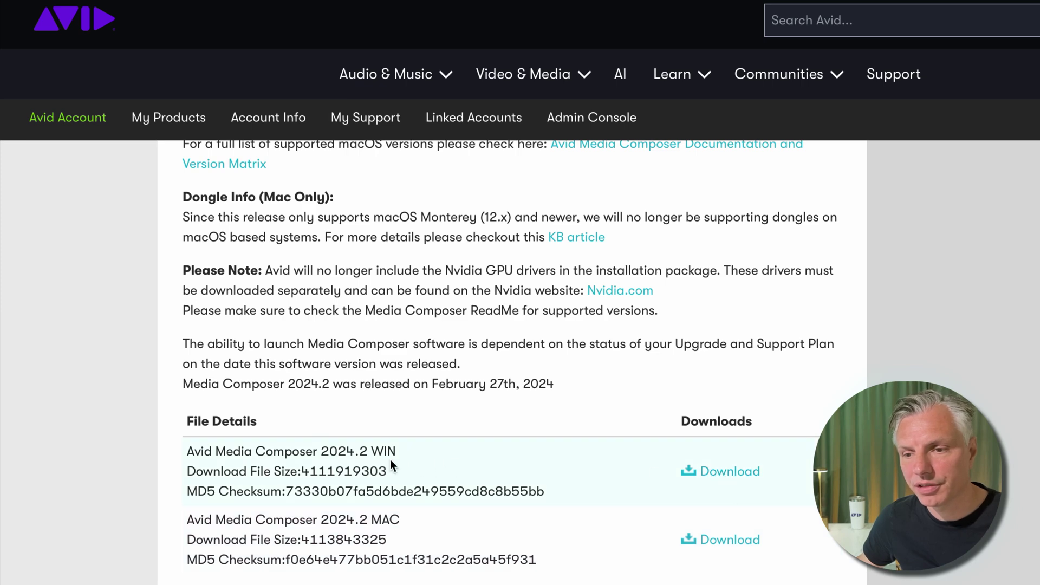
left_click(730, 541)
left_click(790, 367)
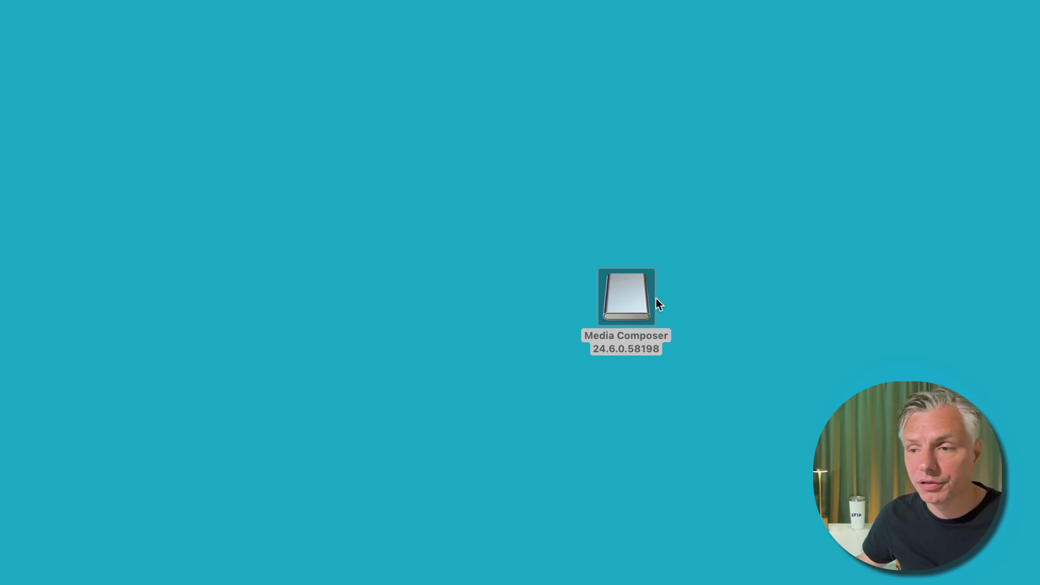
Mount the Media Composer disk image and run the Install Media Composer.pkg installer.
double_click(631, 297)
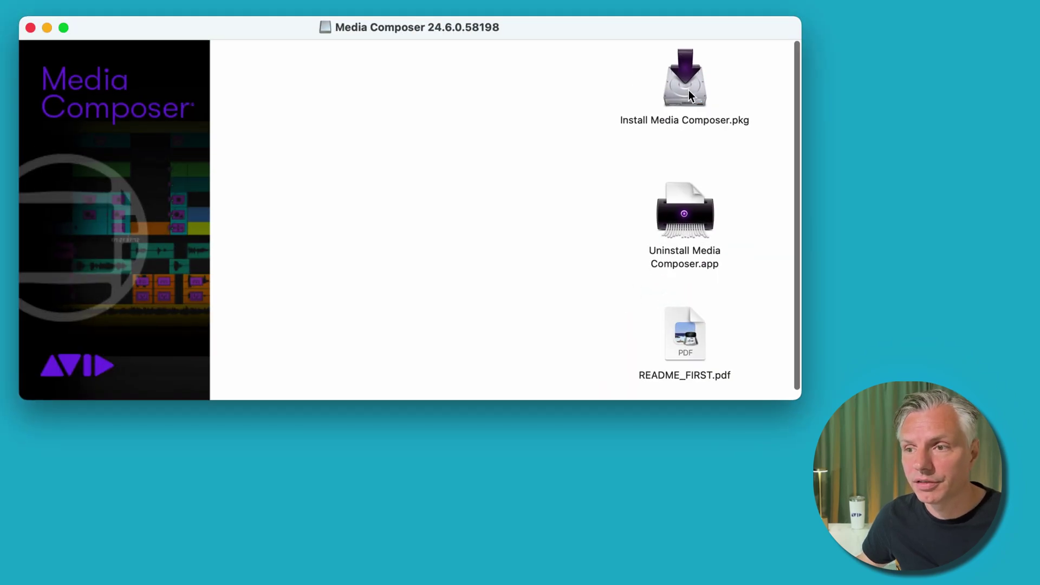
double_click(684, 81)
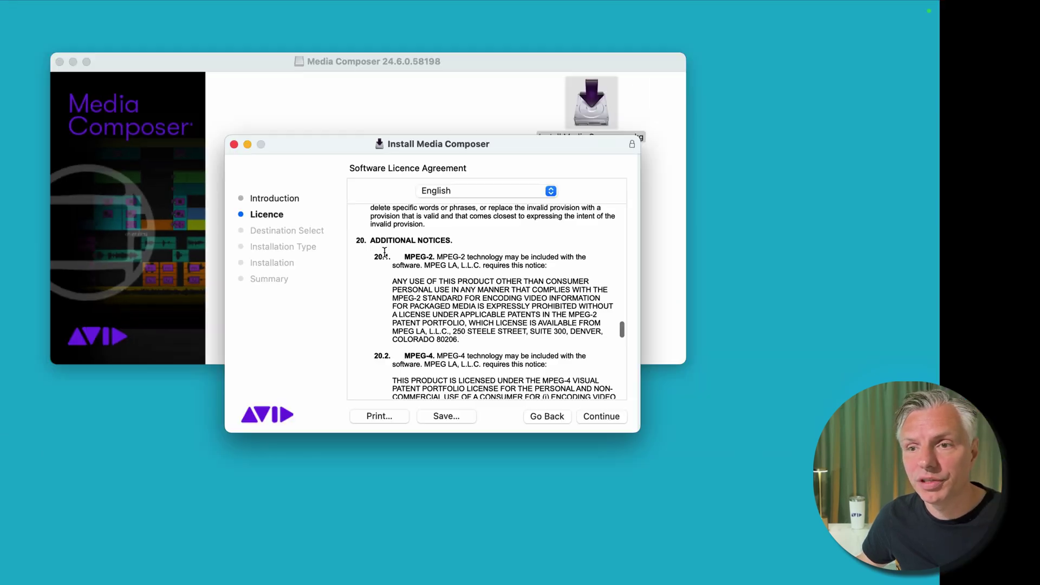
scroll(488, 303, "down", 5)
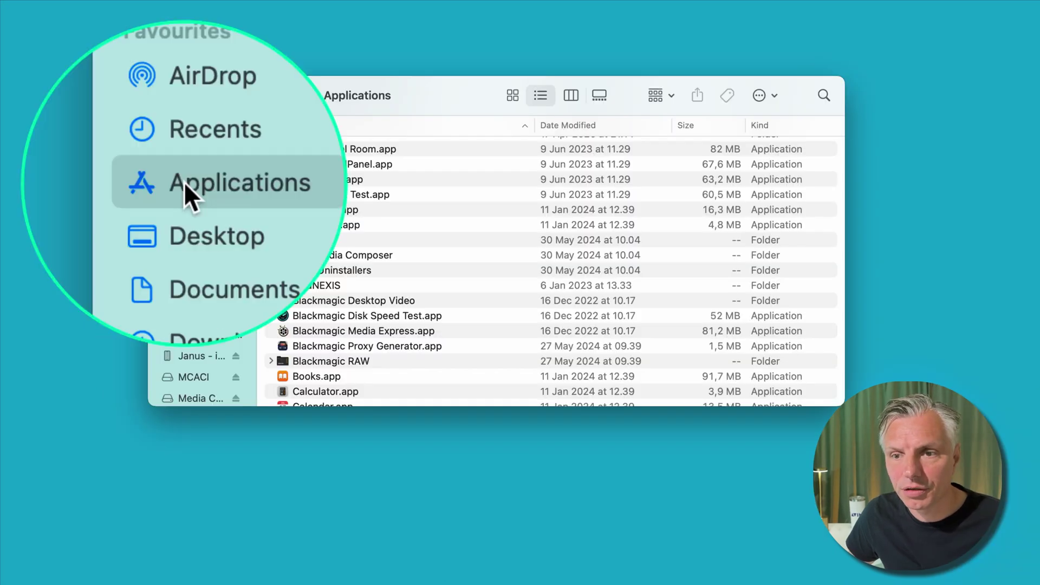
scroll(320, 209, "up", 2)
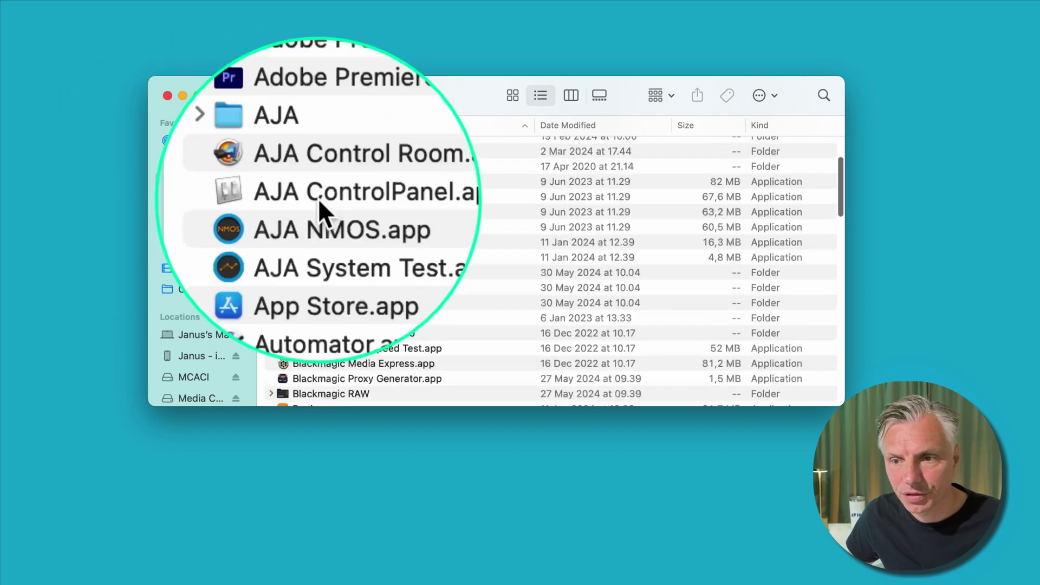
scroll(320, 209, "down", 3)
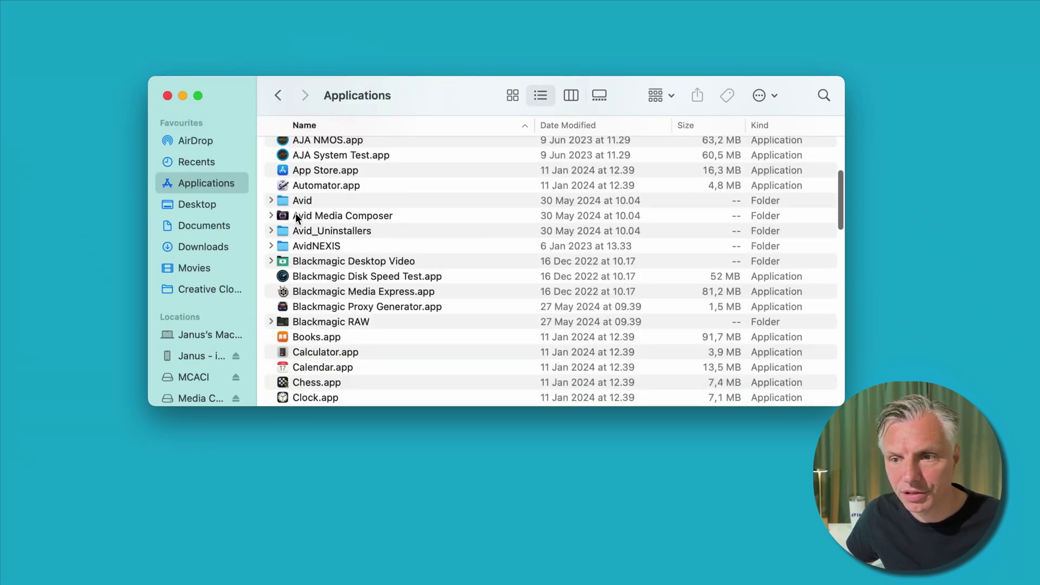
Expand the Avid Media Composer folder, then choose activation through Avid Link.
left_click(271, 215)
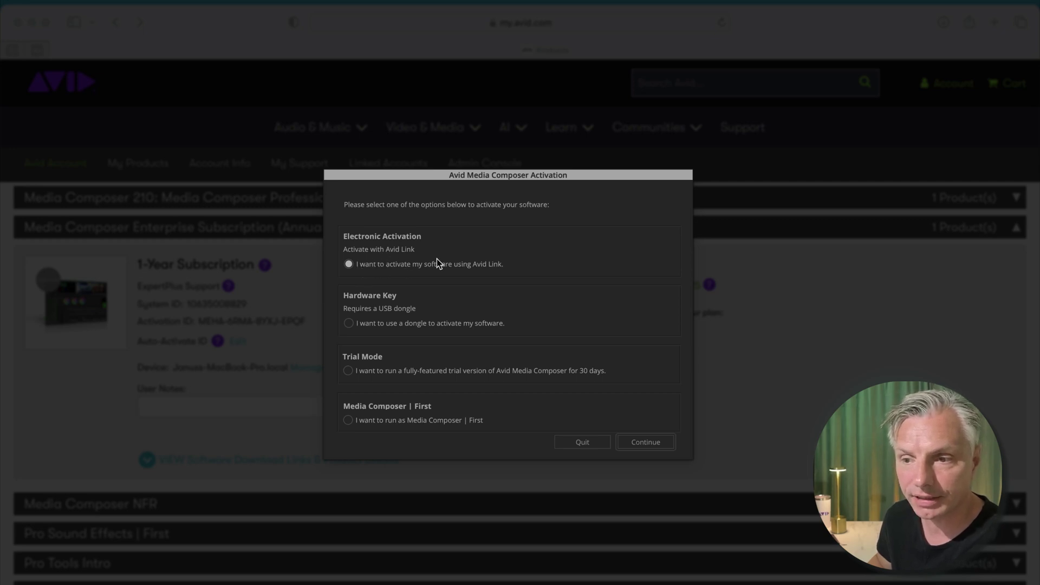
left_click(647, 449)
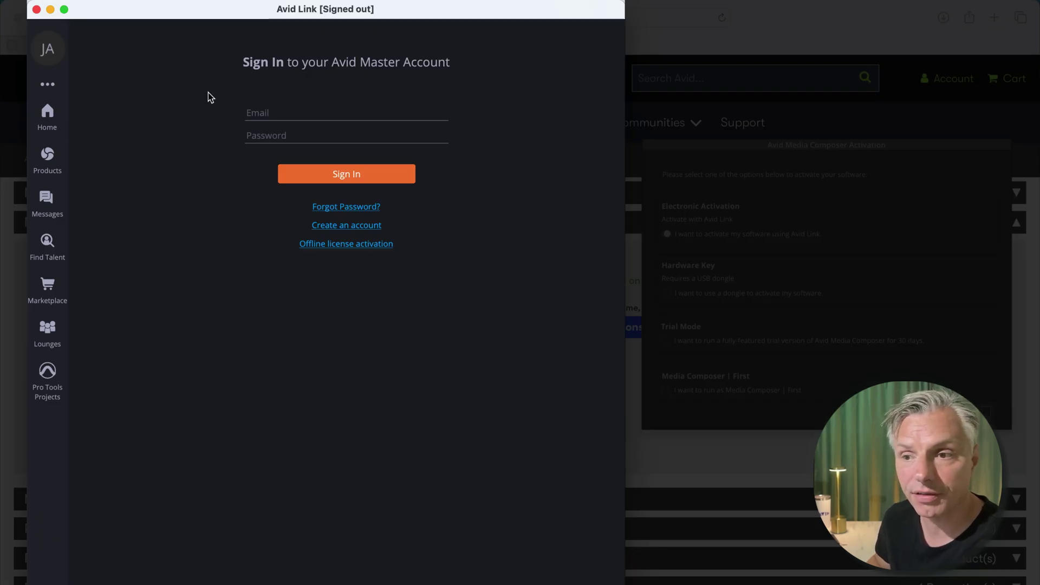
Open Media Composer's License page from the Products list in Avid Link.
left_click(53, 161)
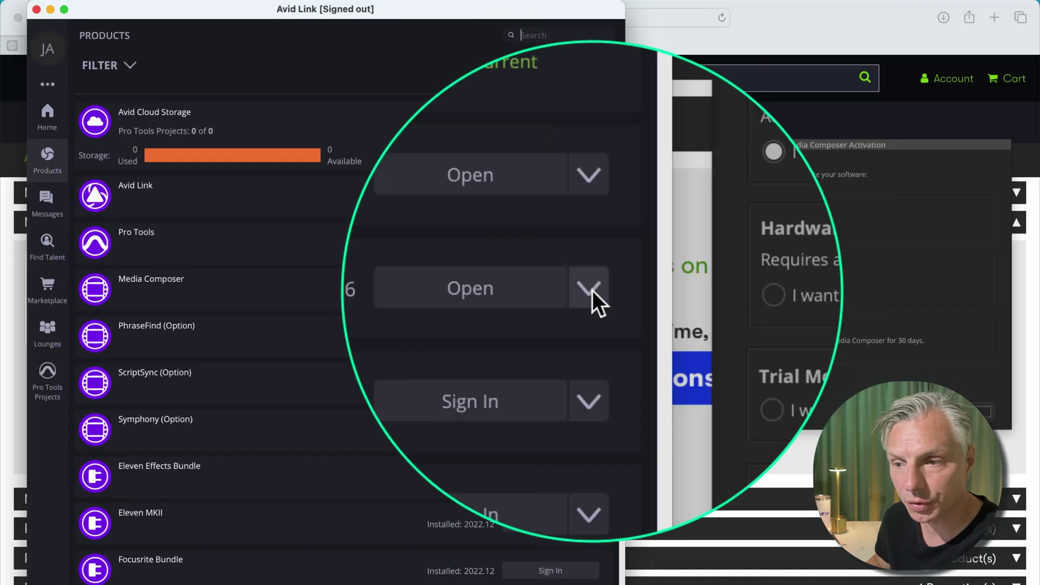
left_click(511, 264)
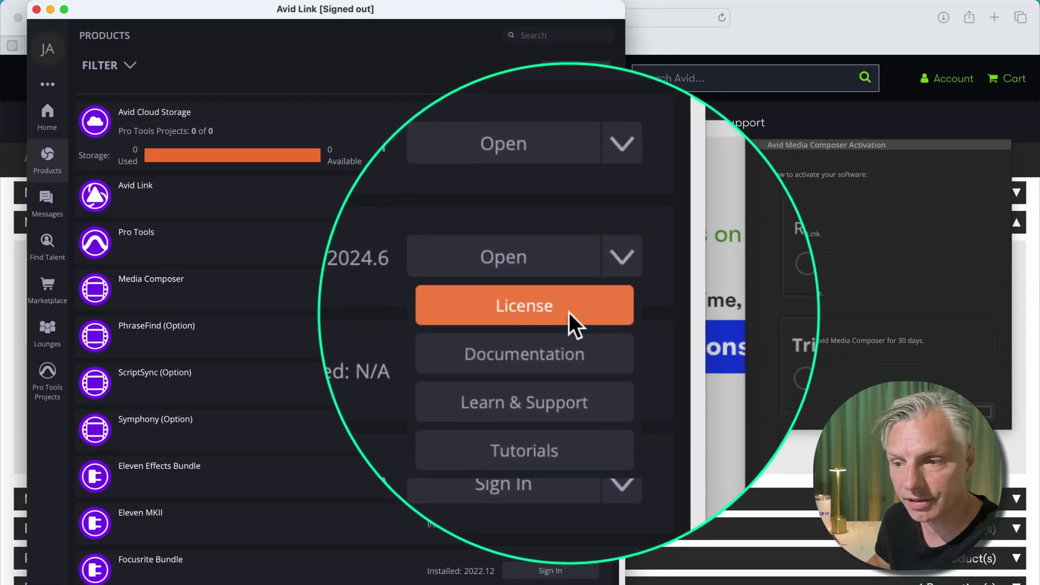
left_click(569, 313)
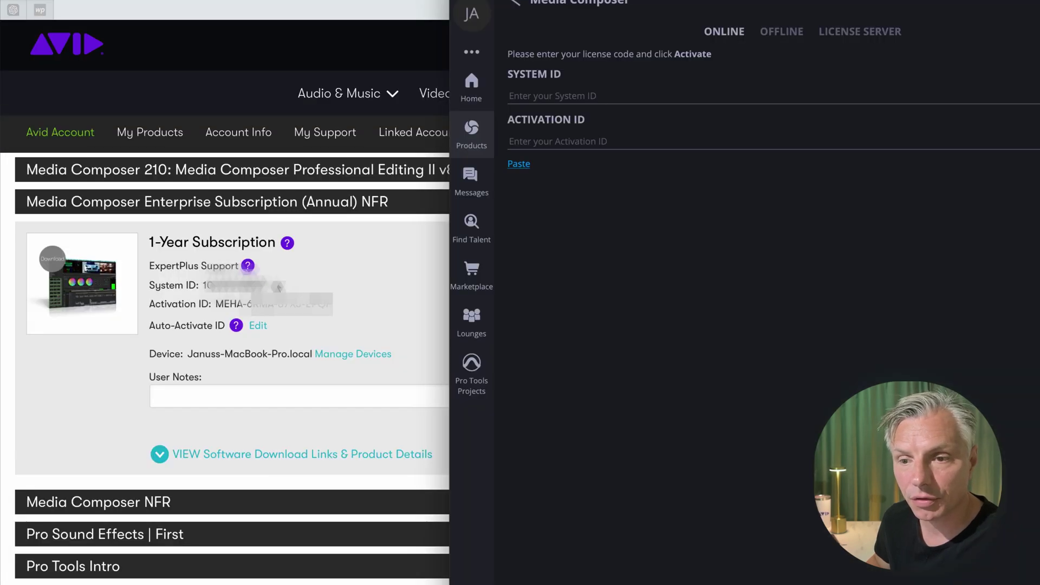
Transfer the System ID and Activation ID from the account page into Avid Link and activate Media Composer | Enterprise.
left_click_drag(278, 286, 201, 284)
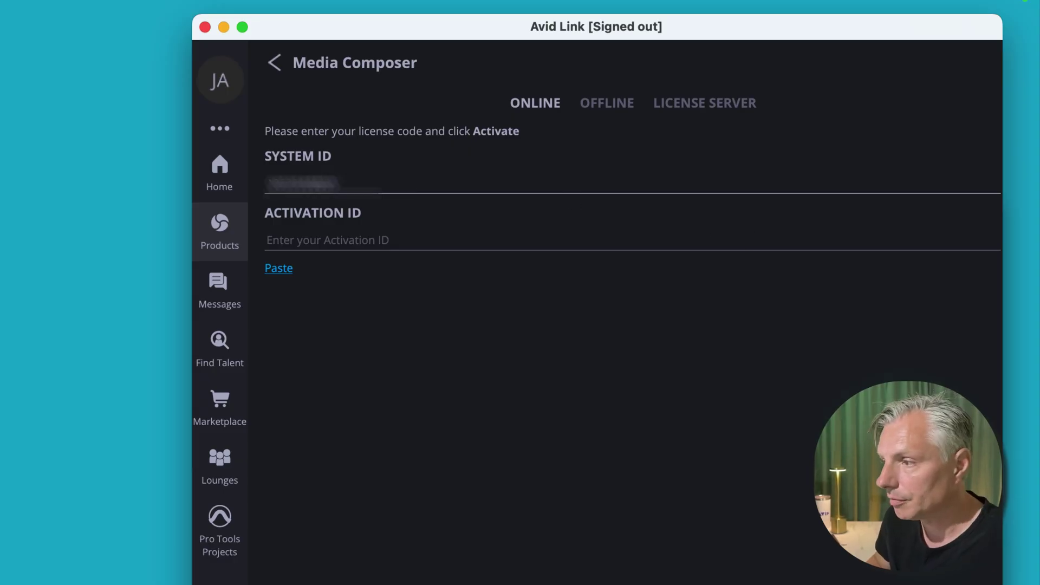
key("super+Tab")
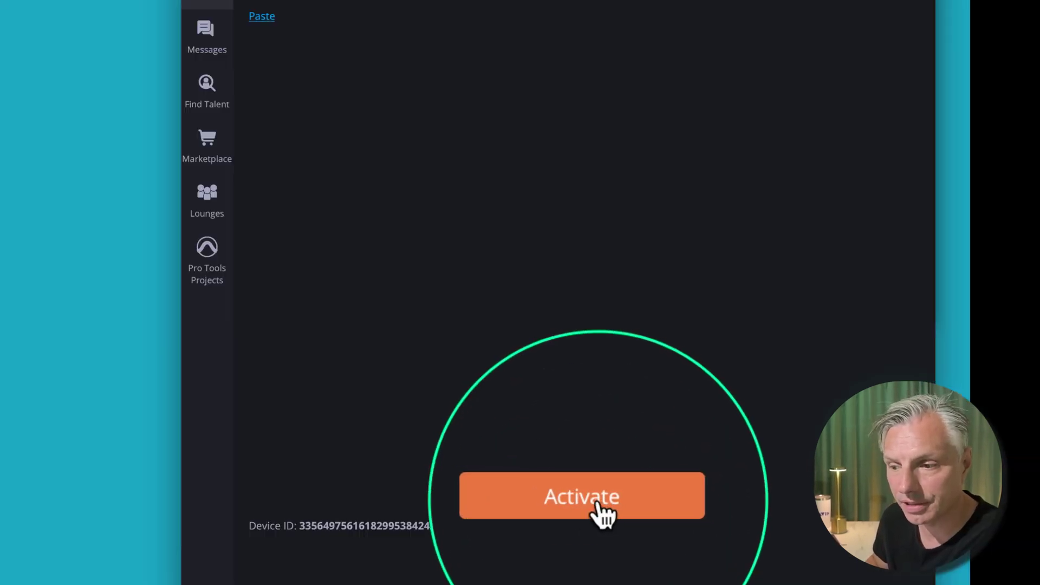
left_click(598, 507)
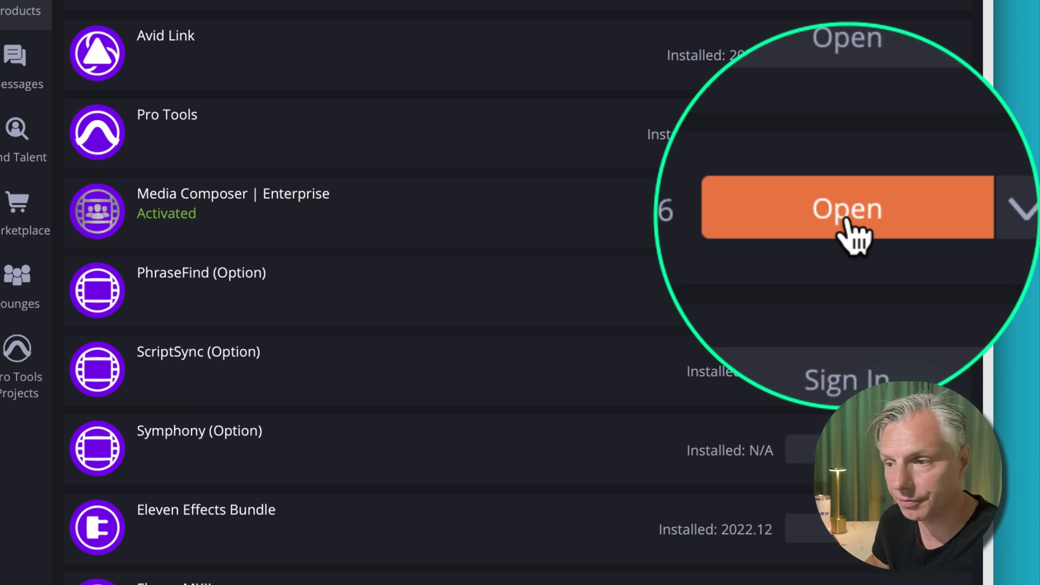
Launch Media Composer | Enterprise from Avid Link and confirm electronic activation through Avid Link.
left_click(846, 217)
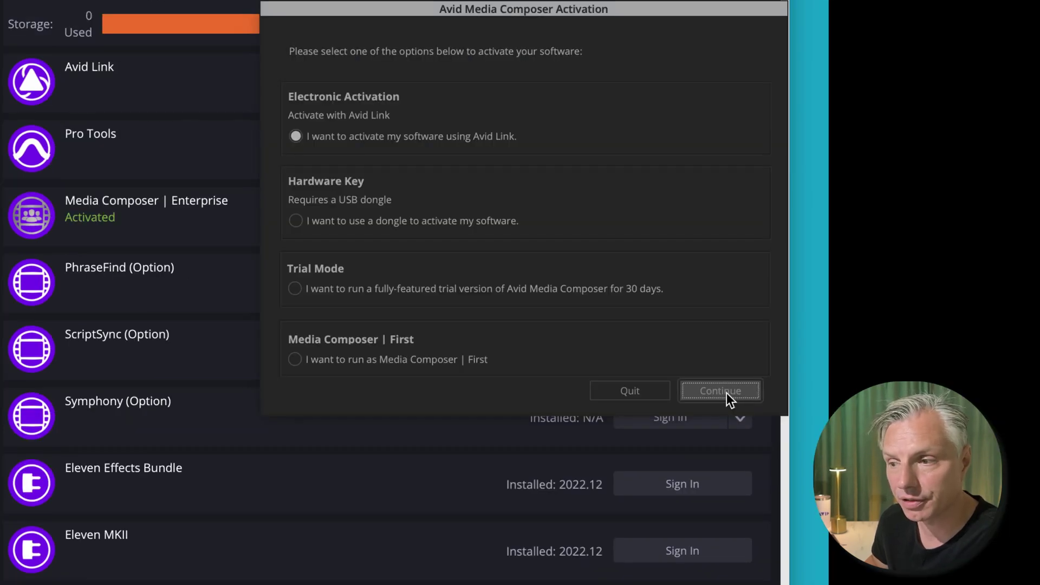
left_click(680, 393)
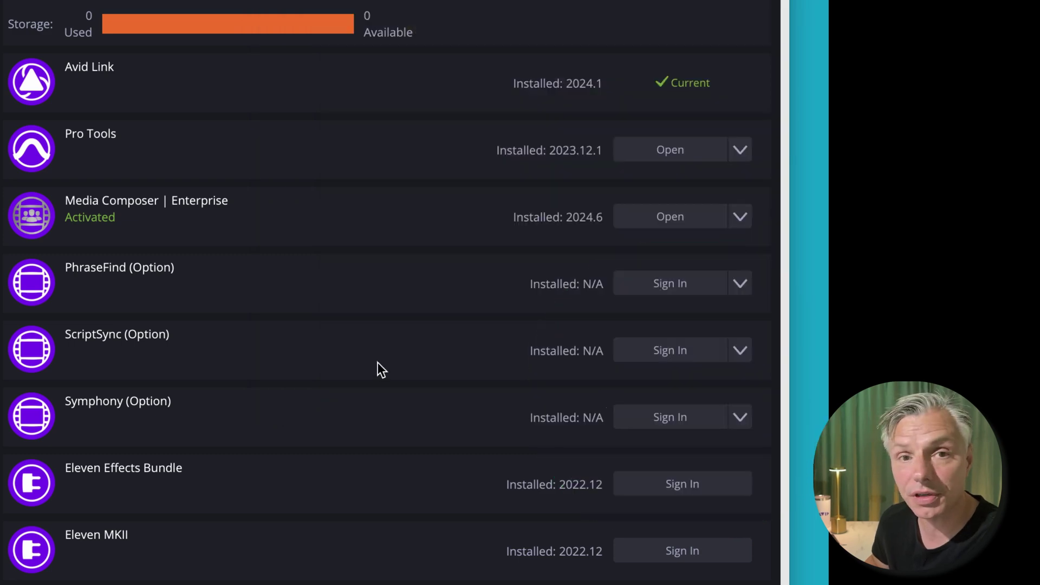